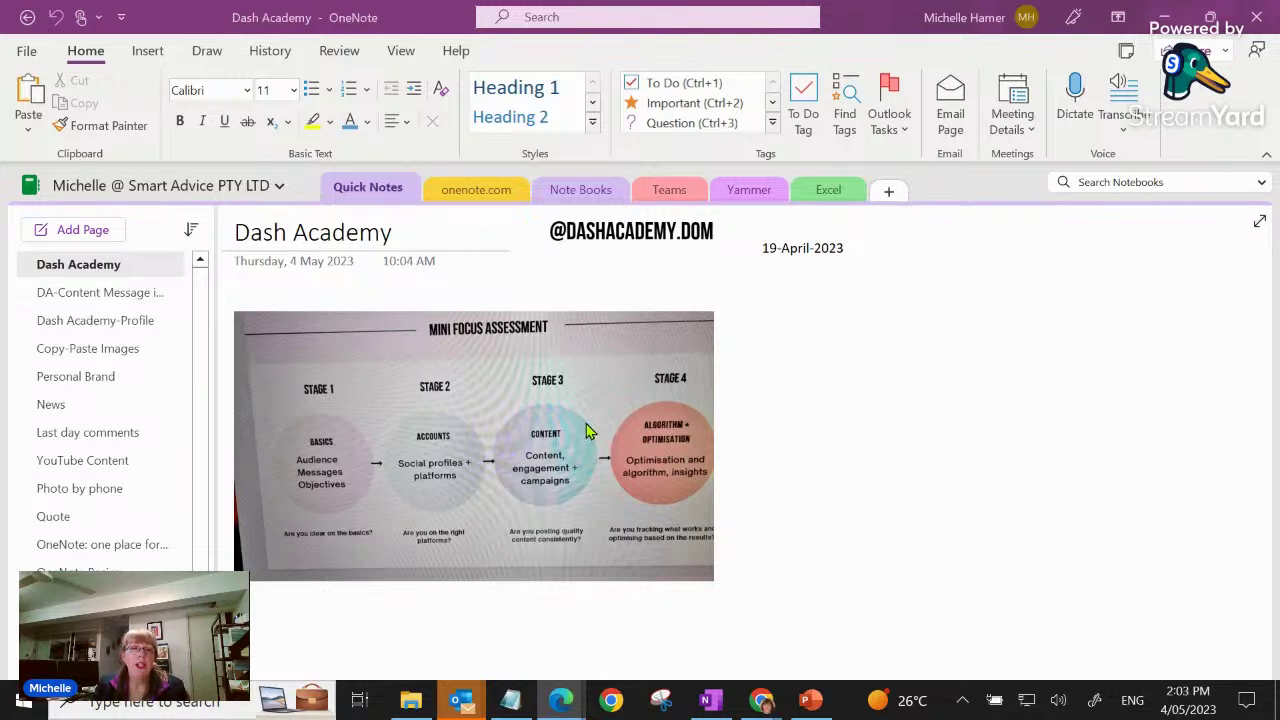
Set the Mini Focus Assessment picture as the page background and delete the empty note container left around it
click(587, 430)
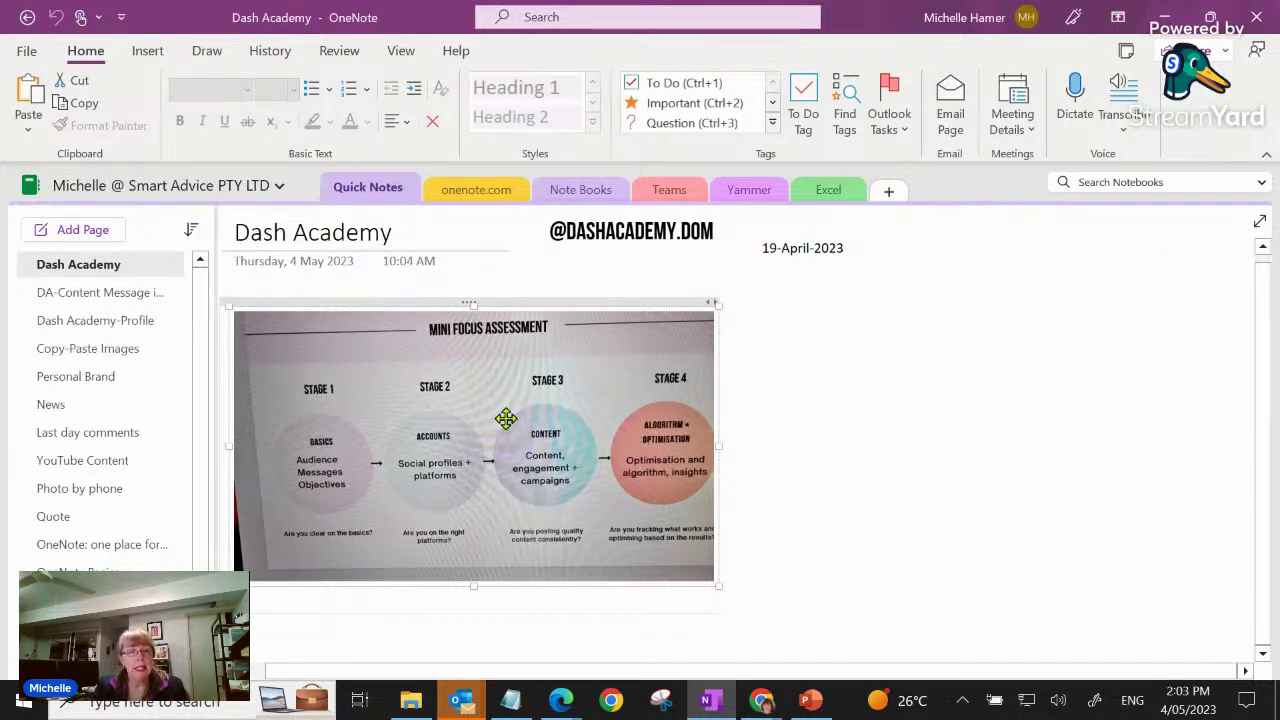
click(800, 368)
click(662, 345)
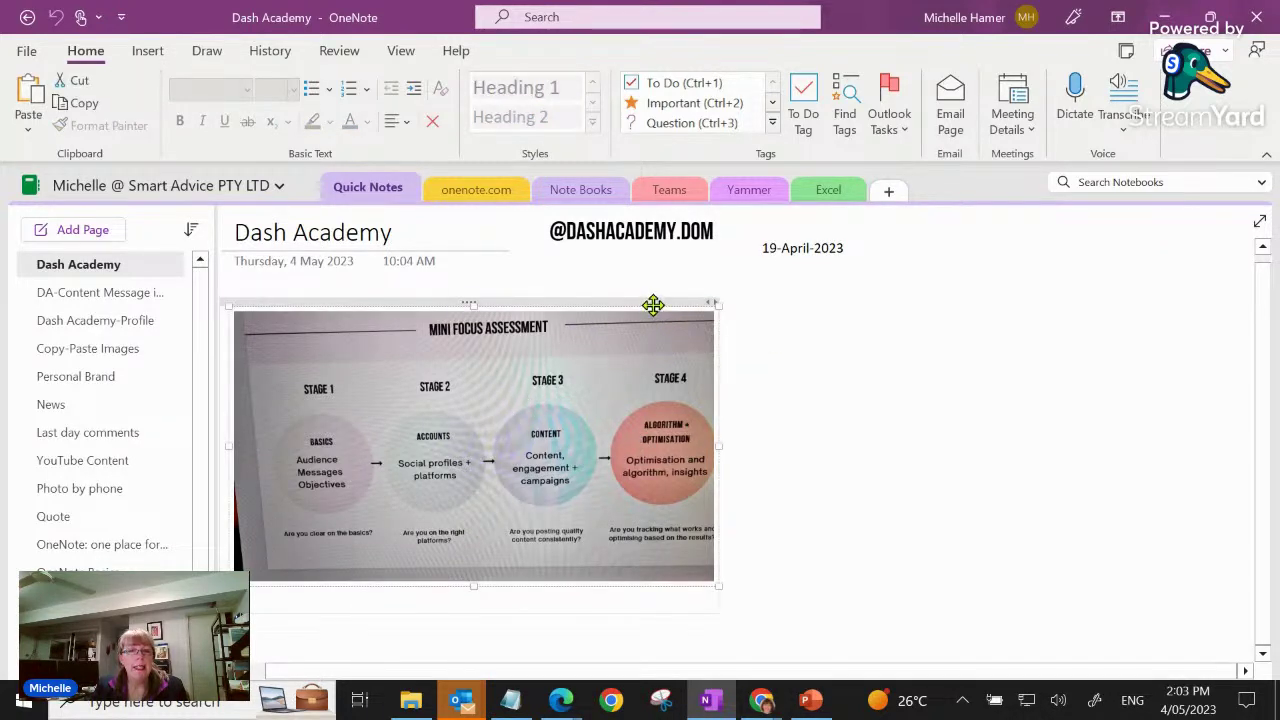
right_click(607, 389)
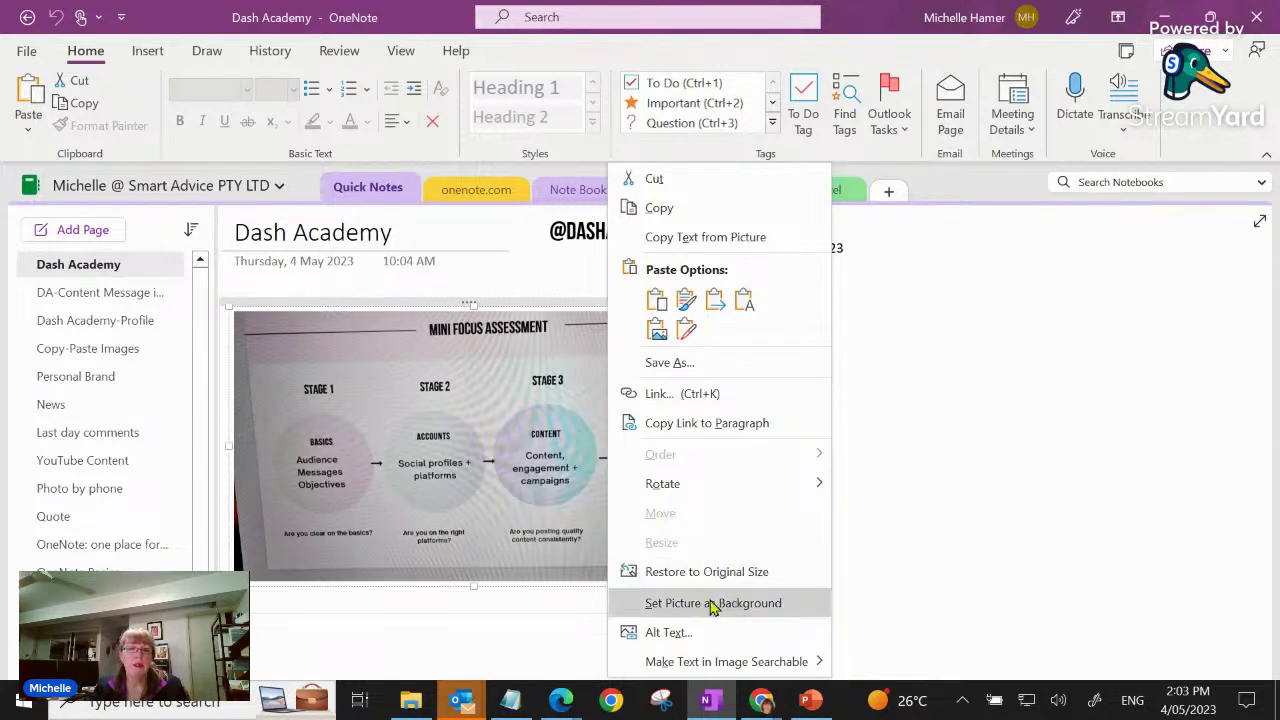
click(768, 604)
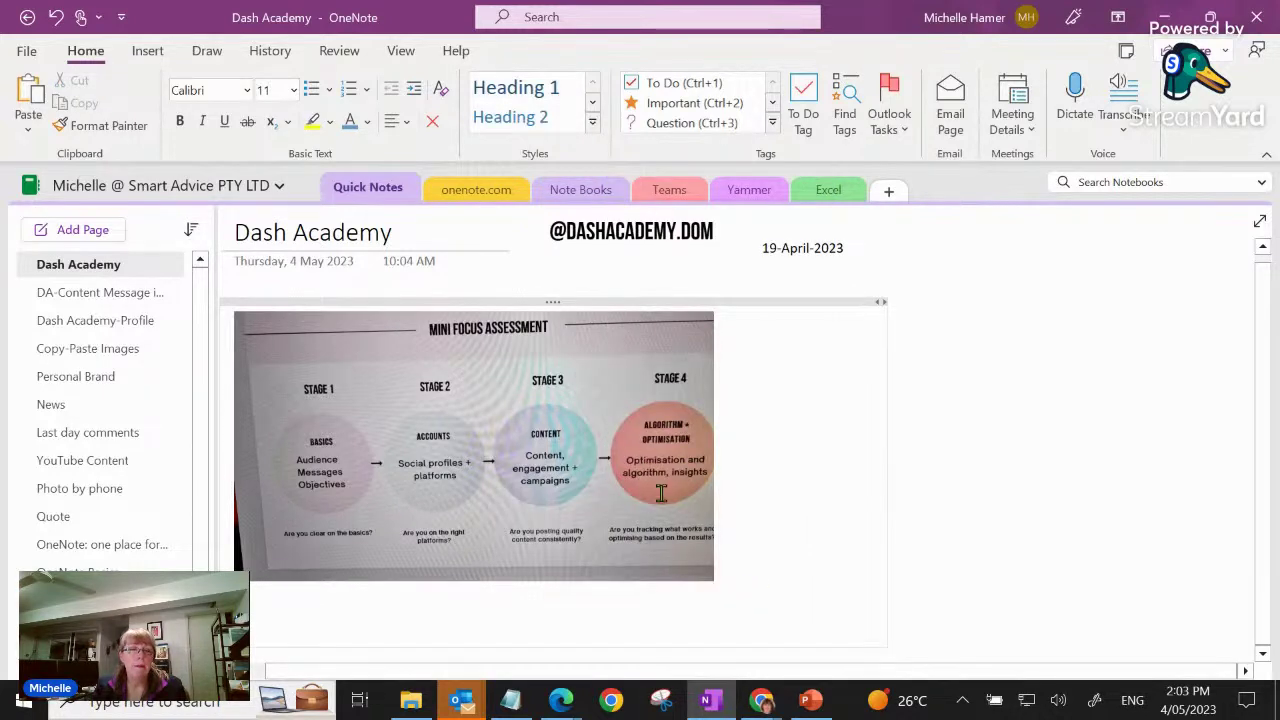
click(765, 302)
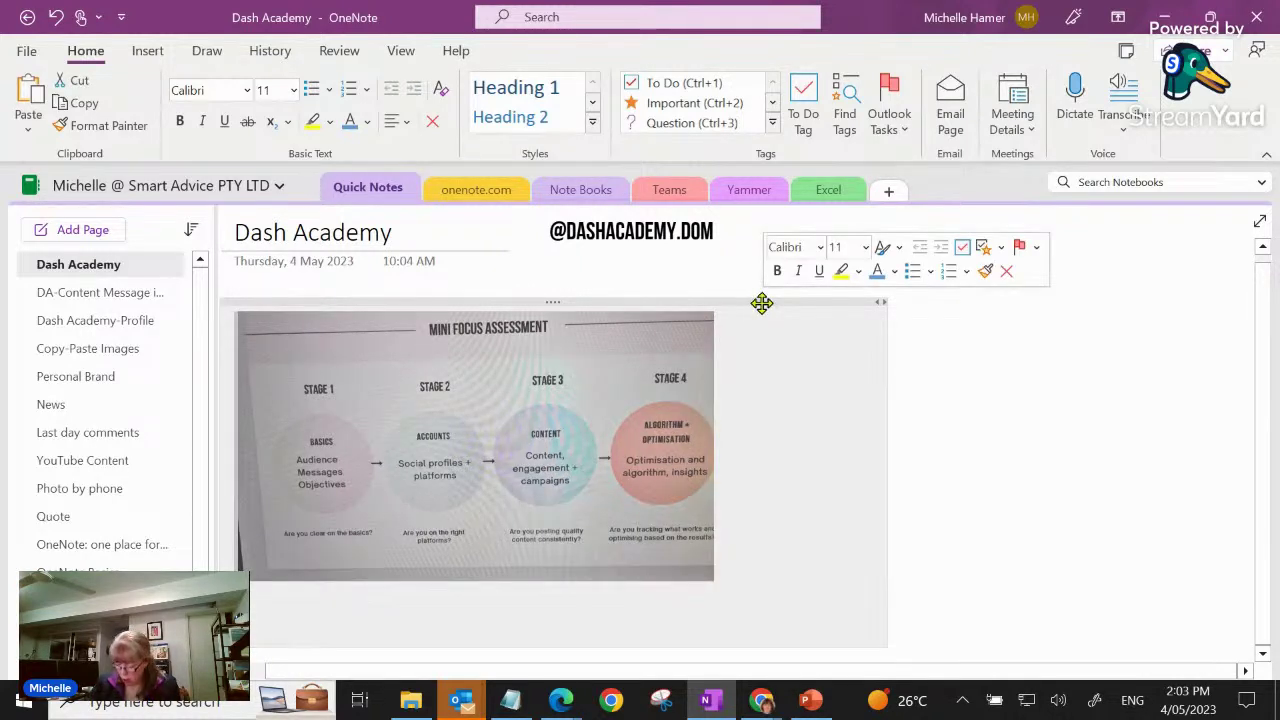
click(762, 303)
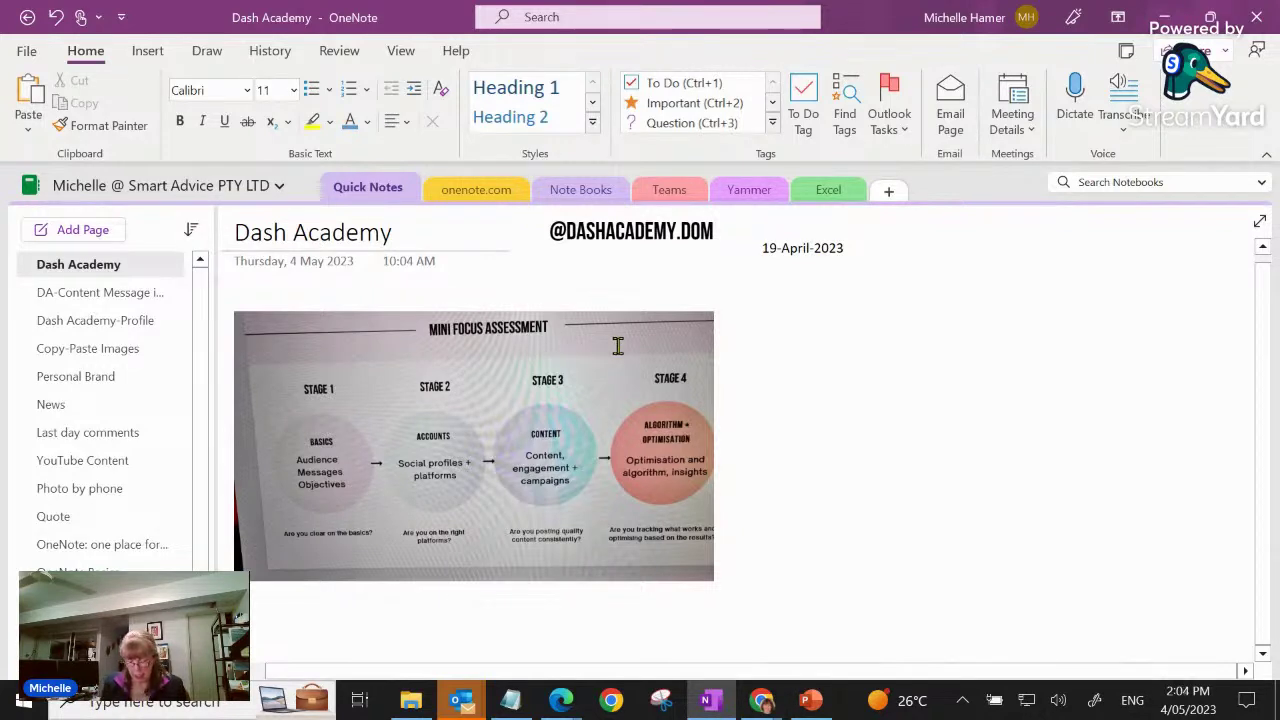
Add the text note "This is my note" over the picture, between its heading and the stage 3 and 4 labels
text(This are)
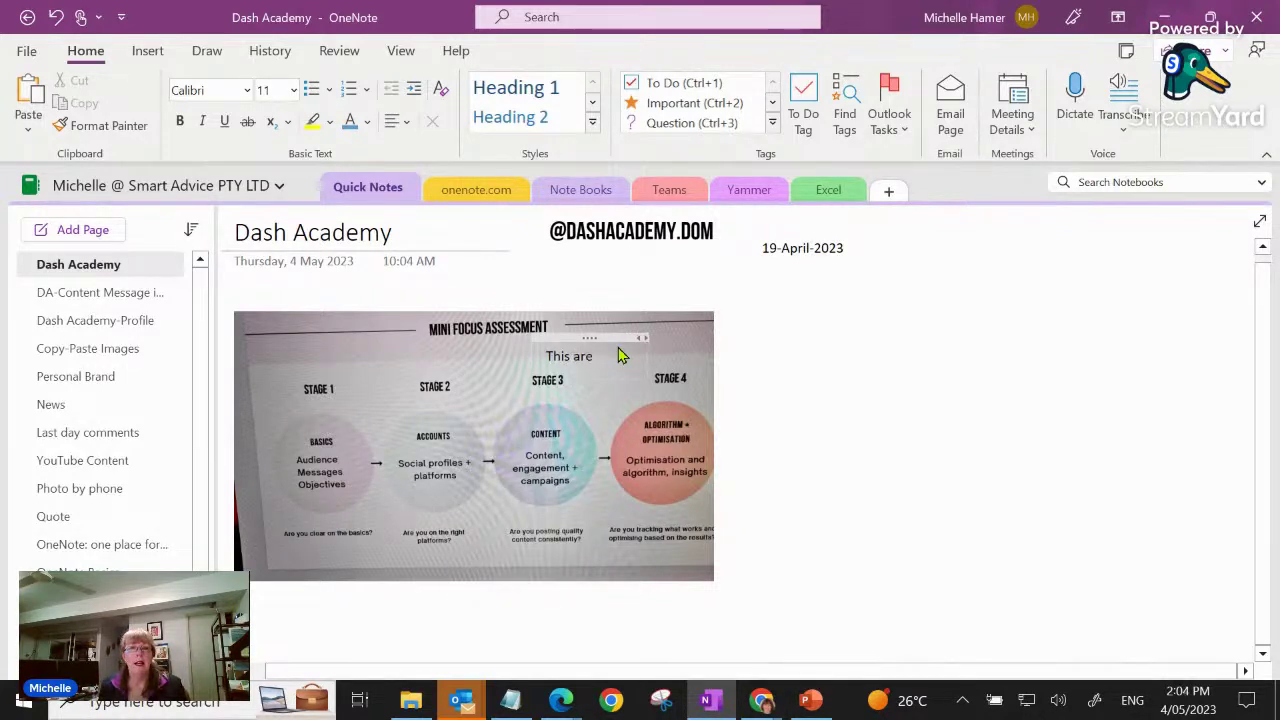
key(BackSpace)
key(BackSpace)
key(BackSpace)
key(BackSpace)
text(is my note)
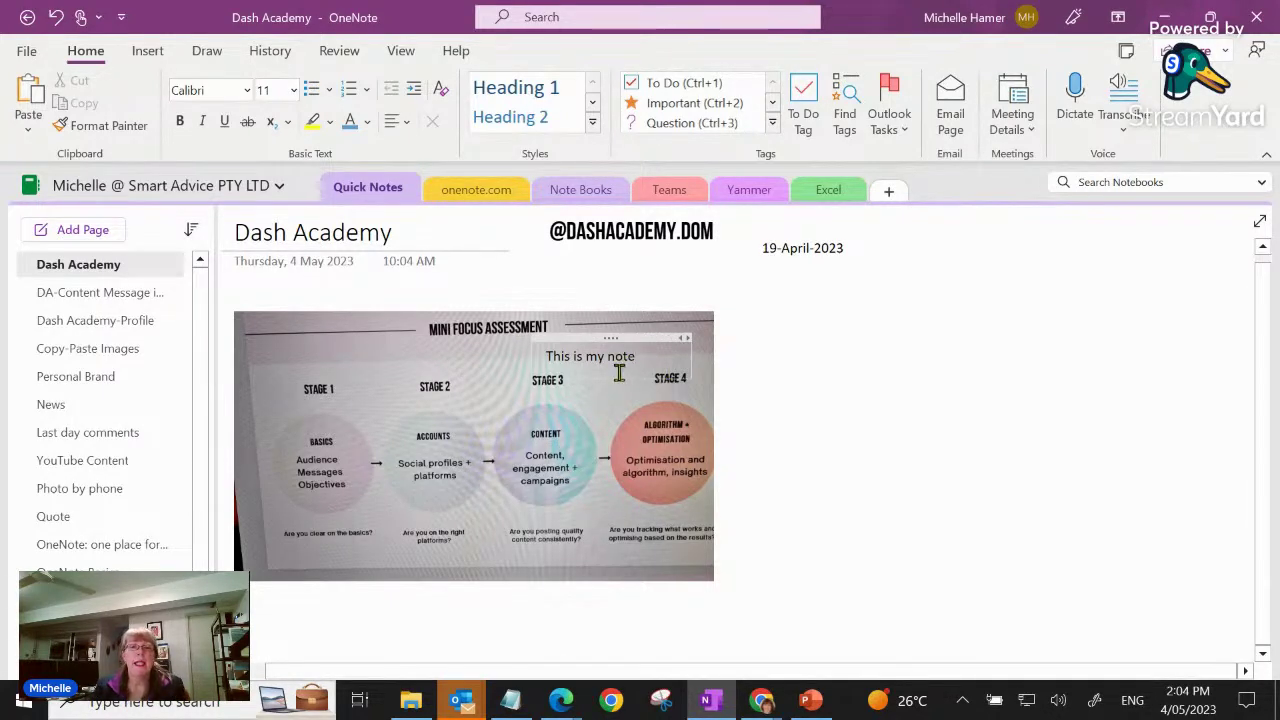
click(779, 375)
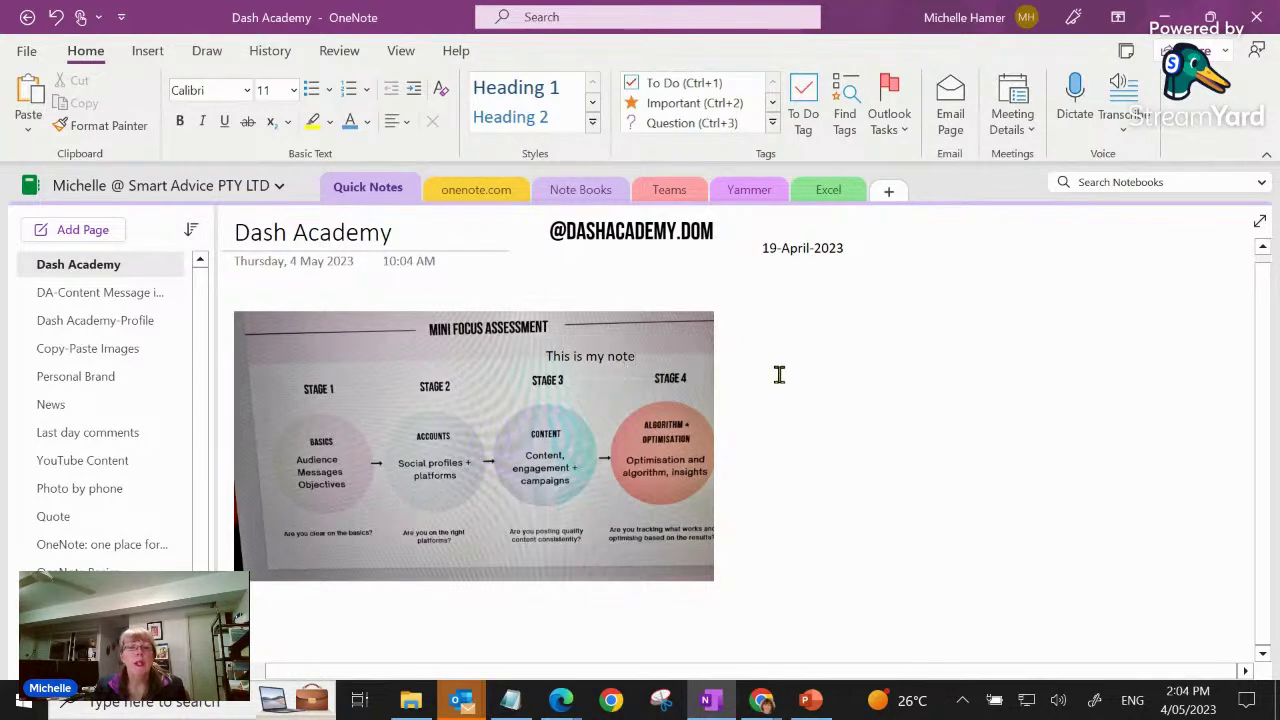
click(205, 51)
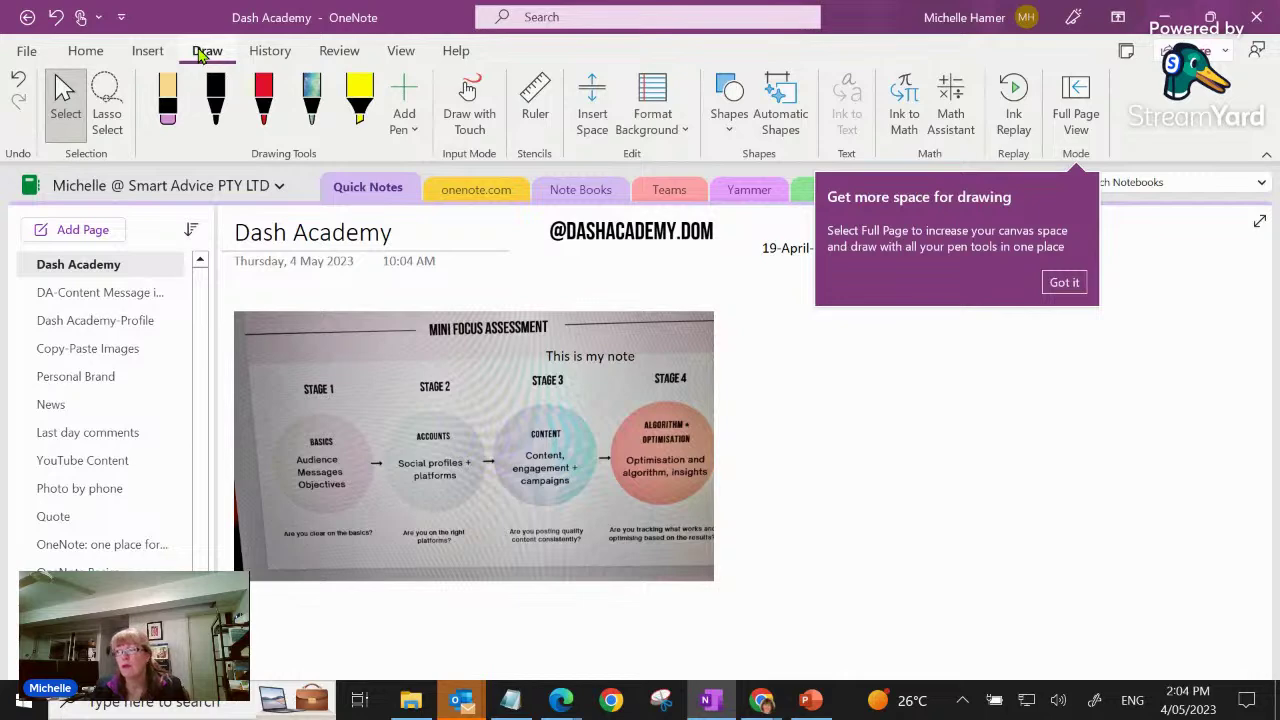
click(776, 394)
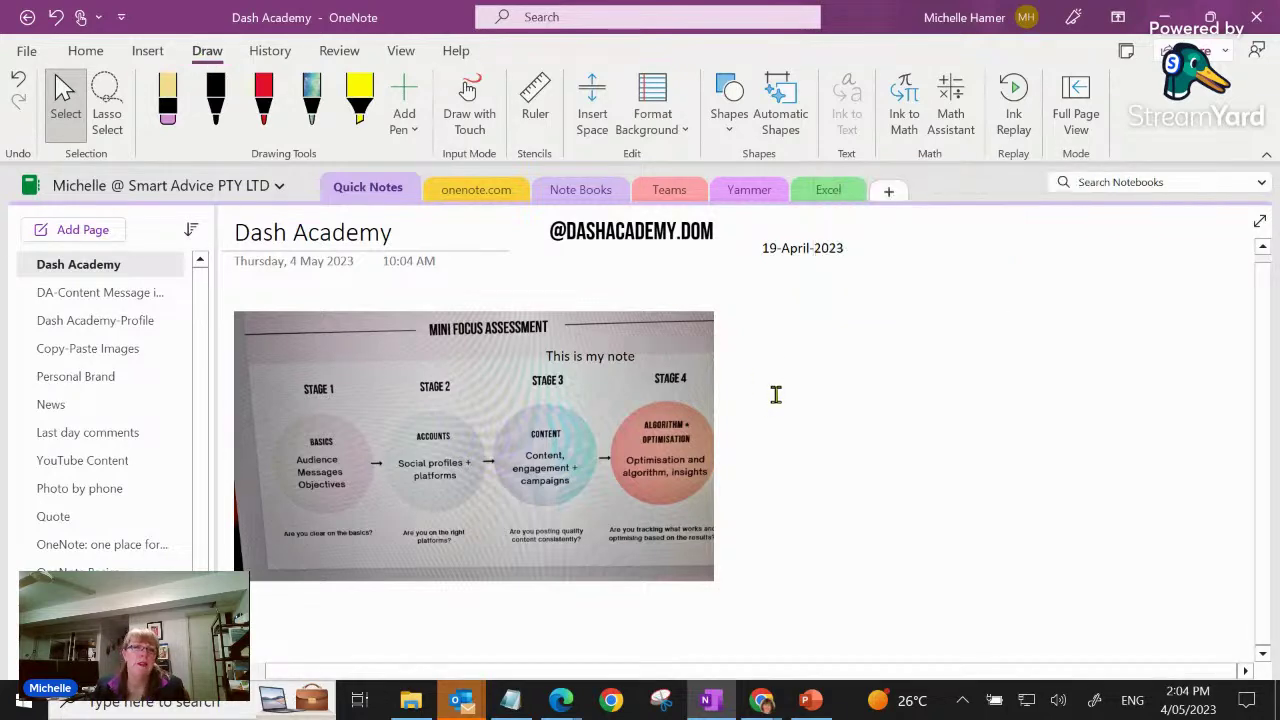
On the DA-Content Message ideas page, set the content ideas picture as background and delete its leftover empty note container
click(130, 299)
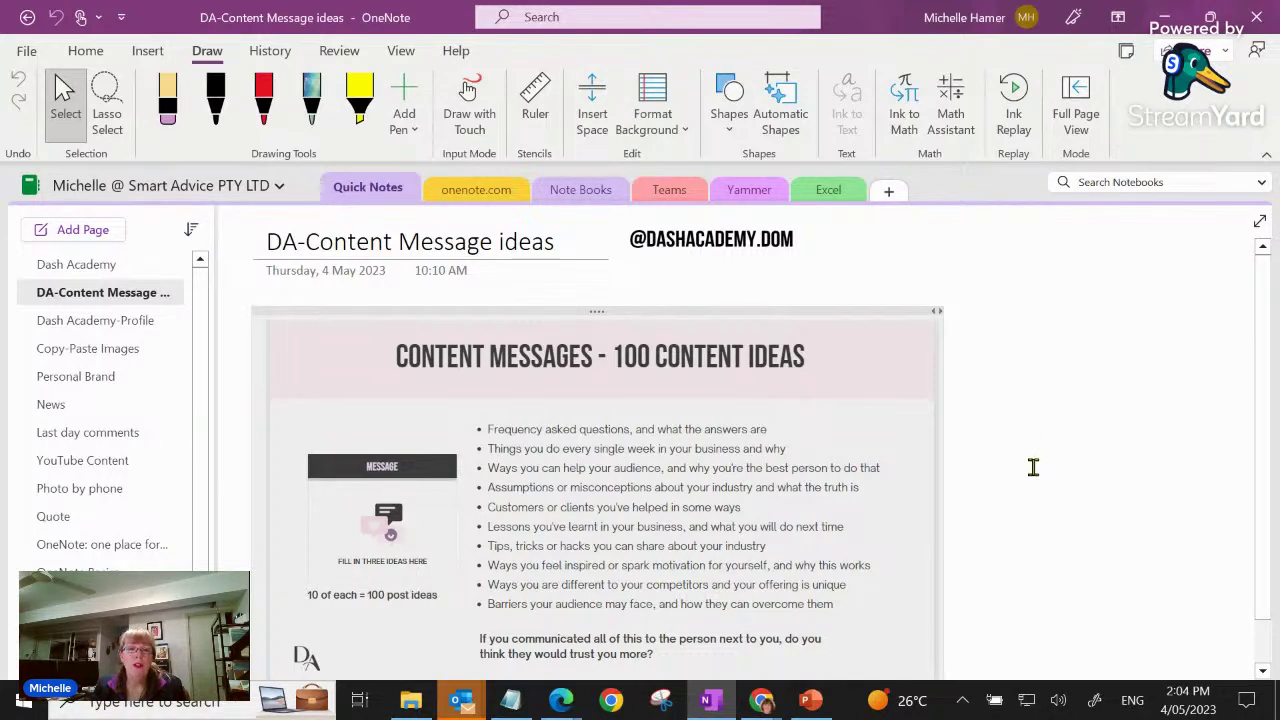
scroll(1033, 467, down, 2)
click(726, 399)
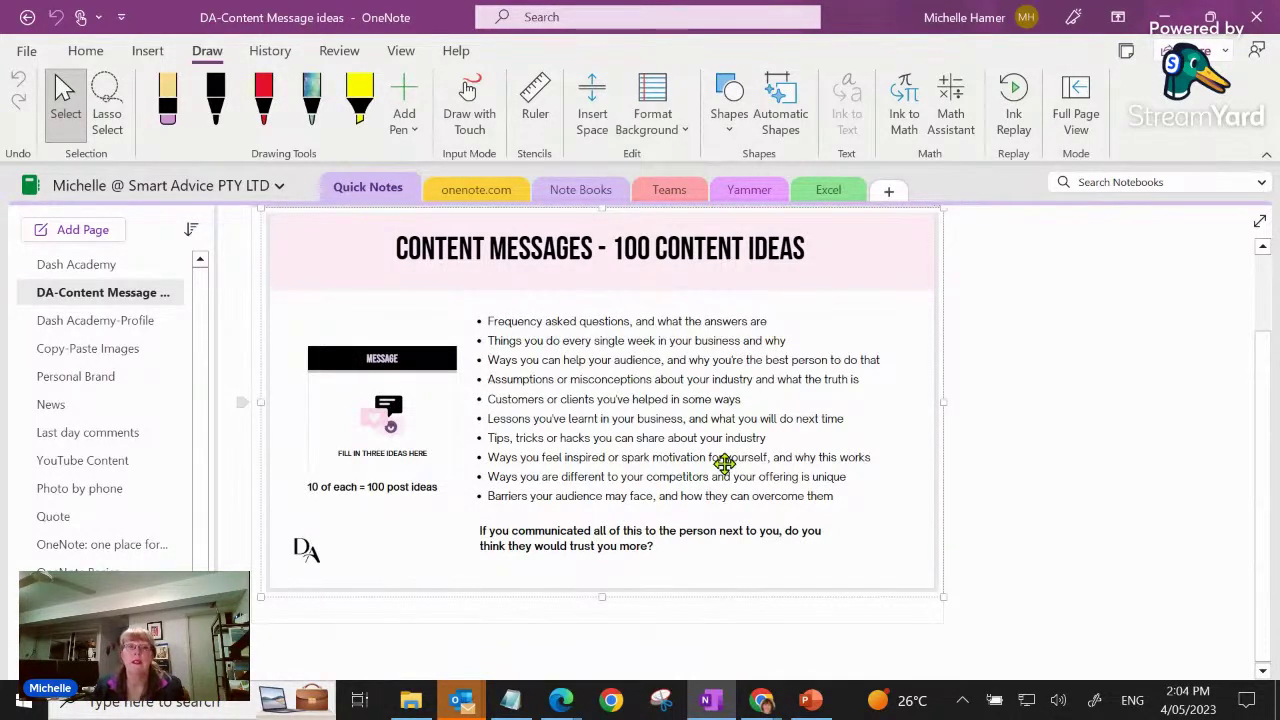
scroll(724, 463, up, 2)
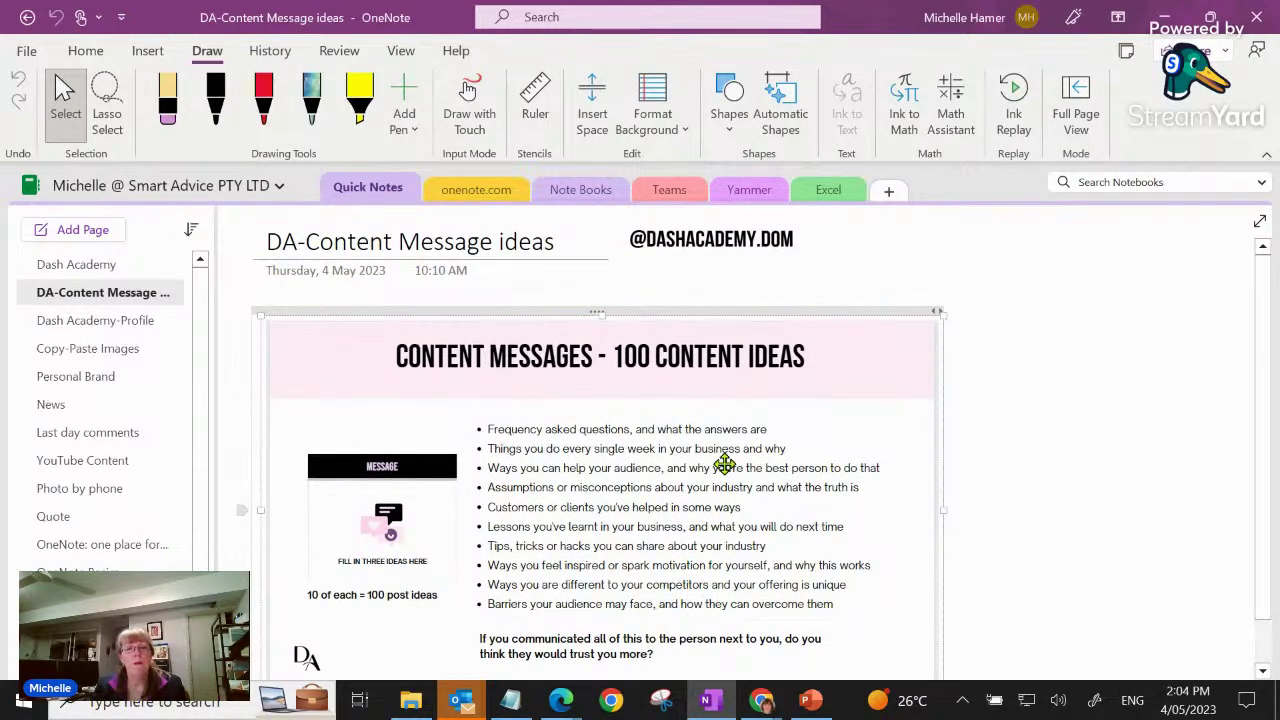
right_click(724, 463)
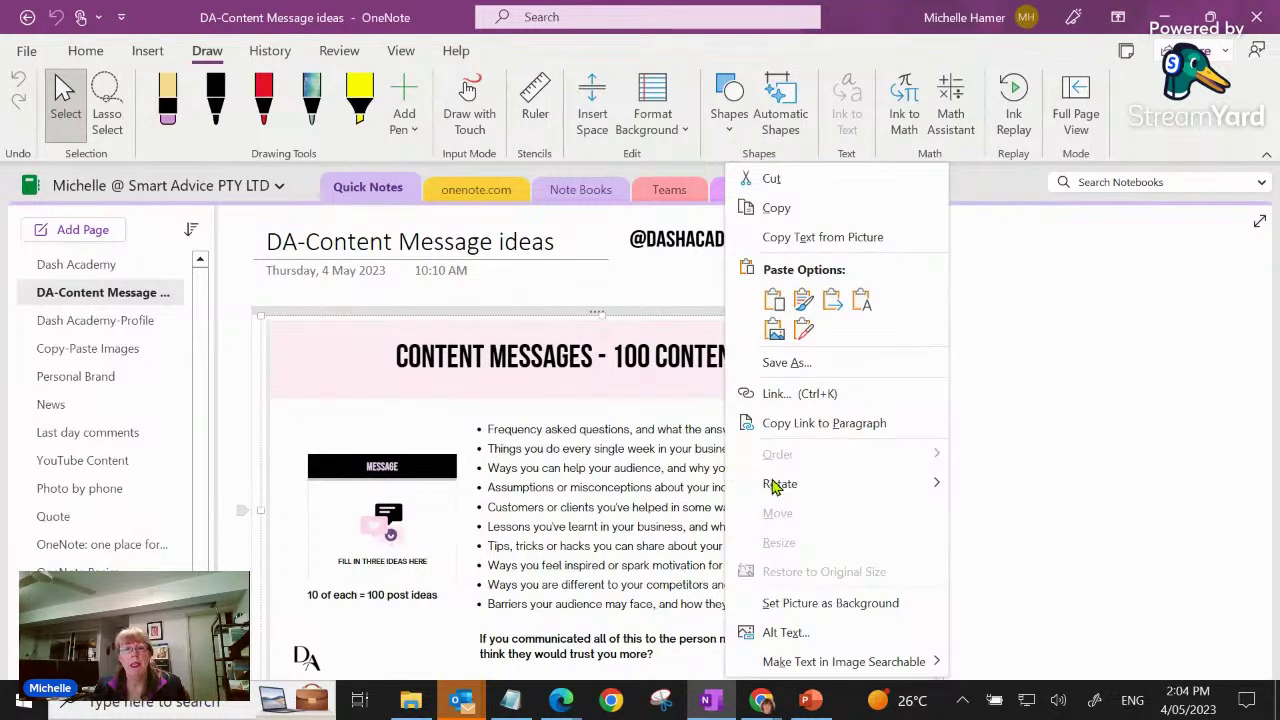
click(842, 604)
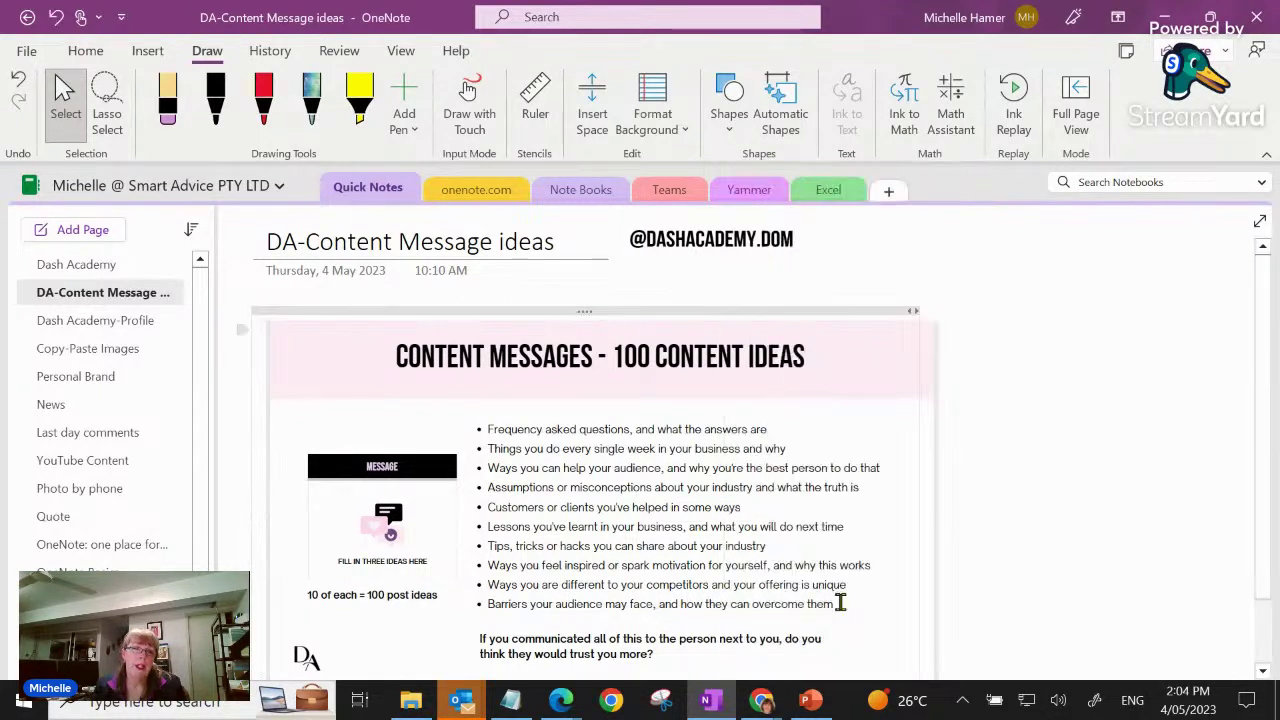
click(780, 312)
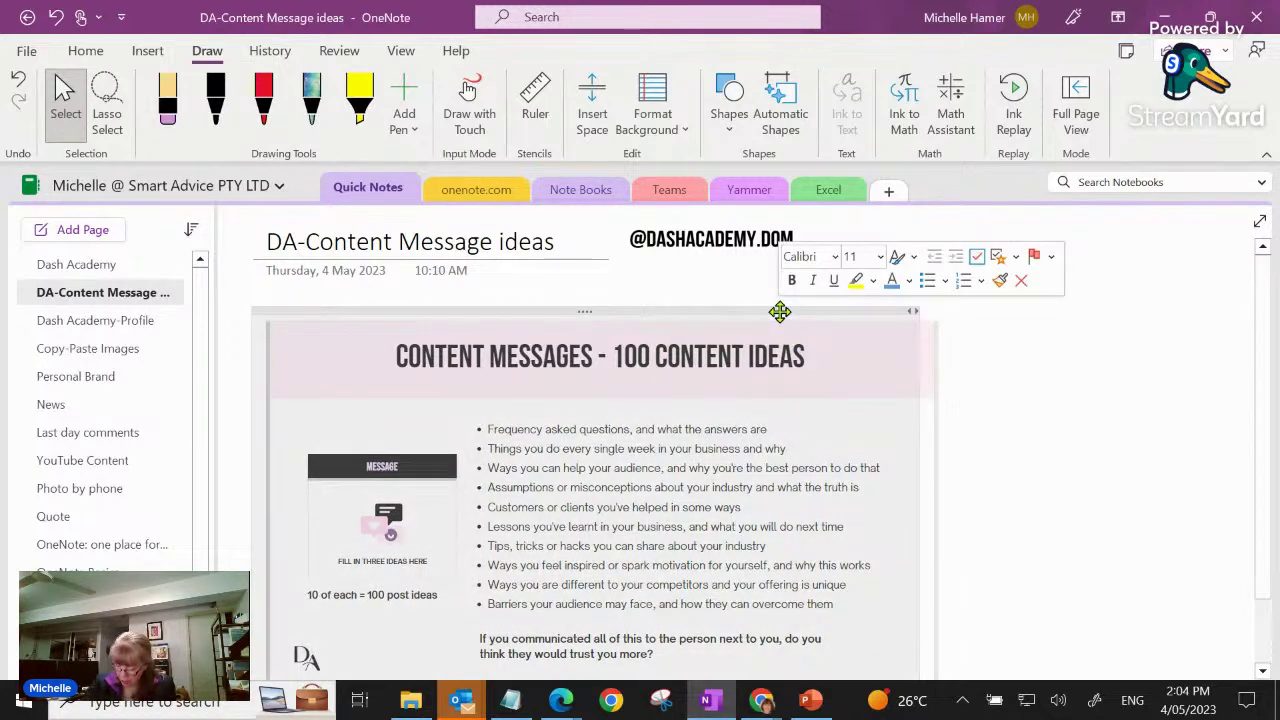
click(780, 312)
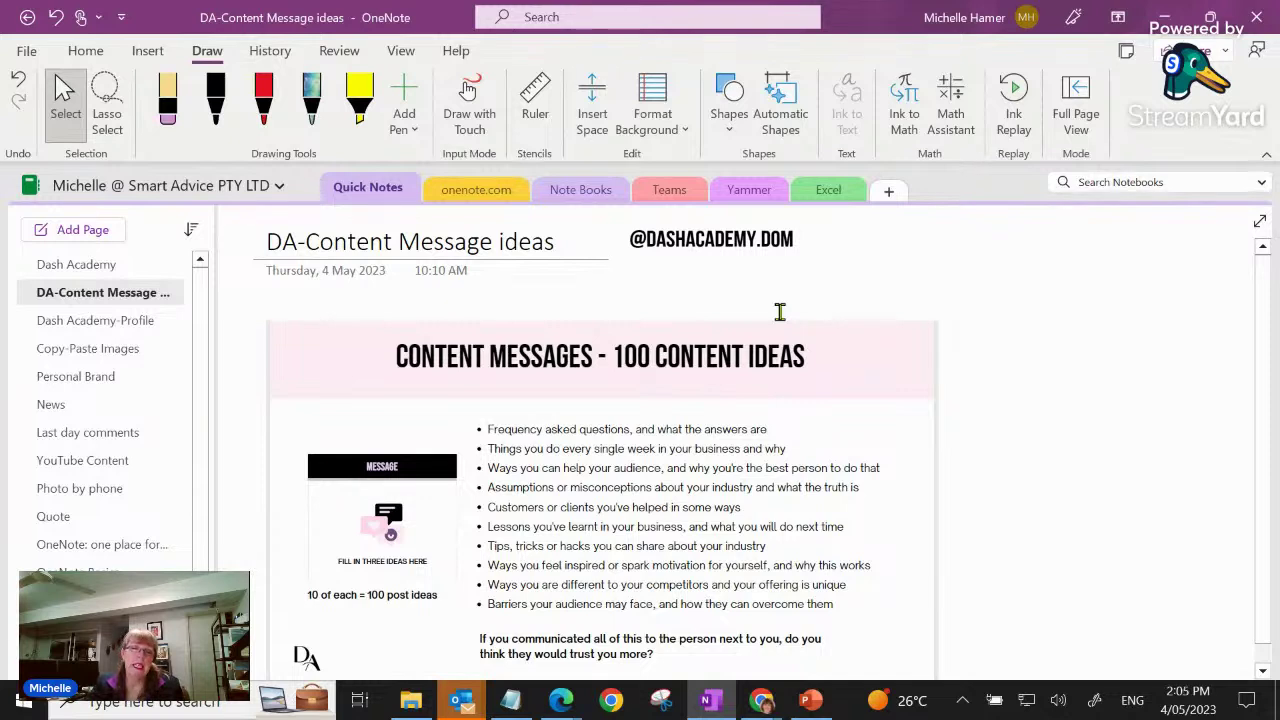
Add the text note "Type my questions" over the picture, beside the first bullet about frequently asked questions
click(795, 430)
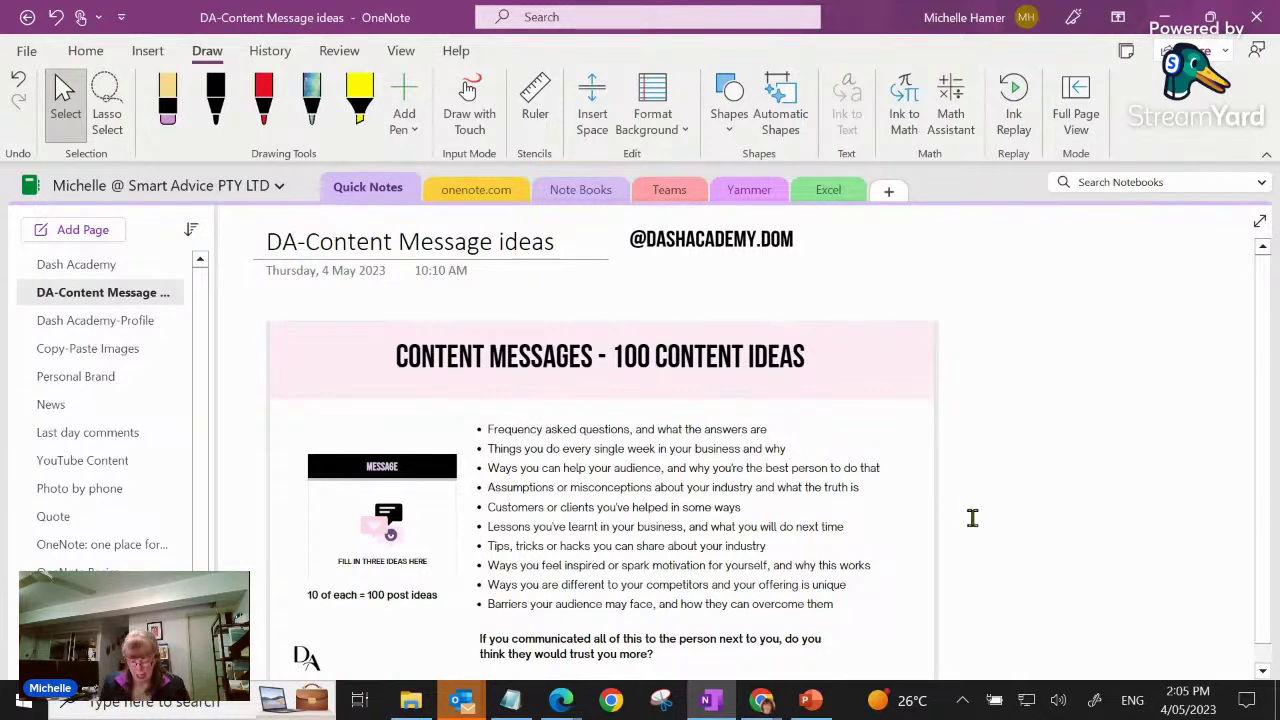
text(Thys)
key(BackSpace)
key(BackSpace)
key(BackSpace)
text(ype my)
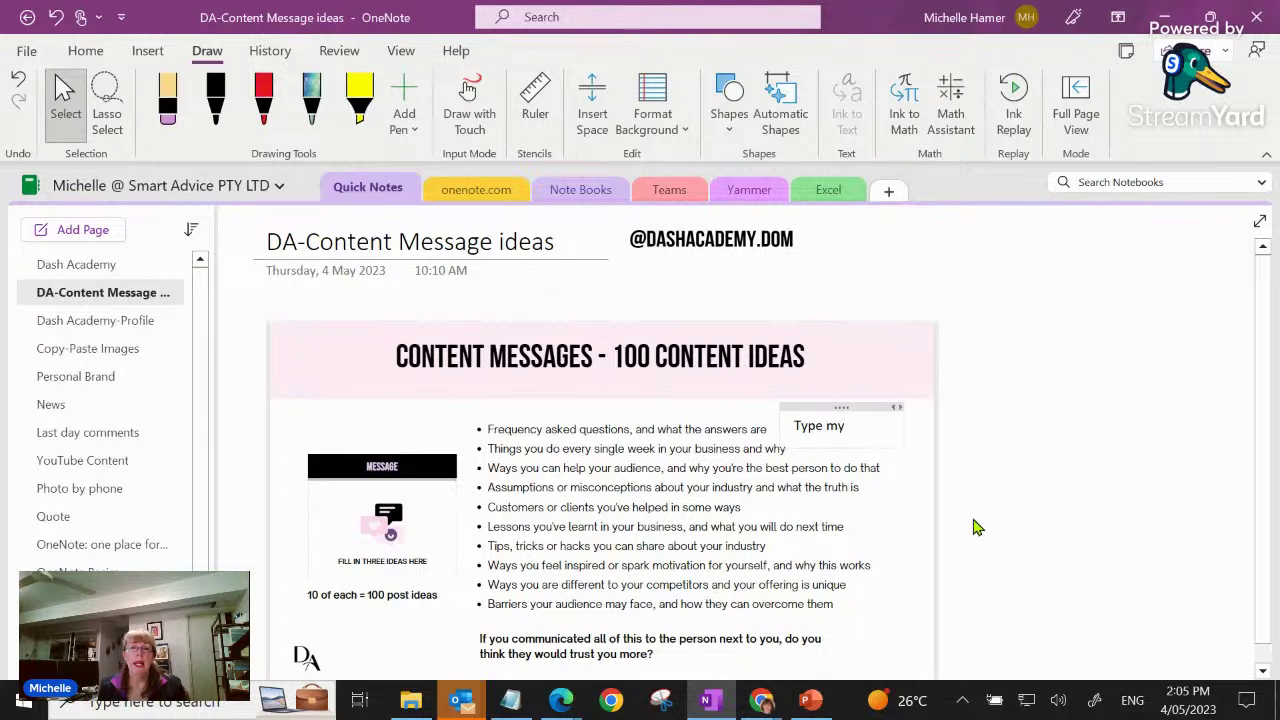
text( questions)
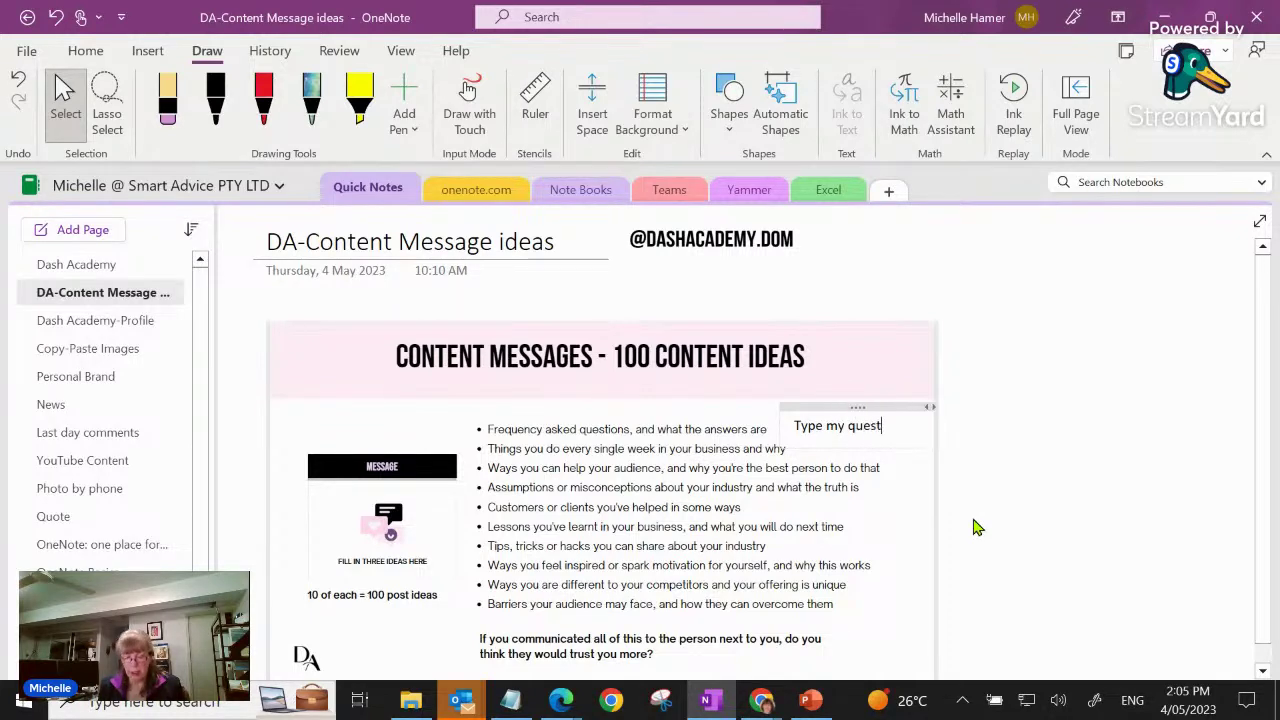
click(1133, 445)
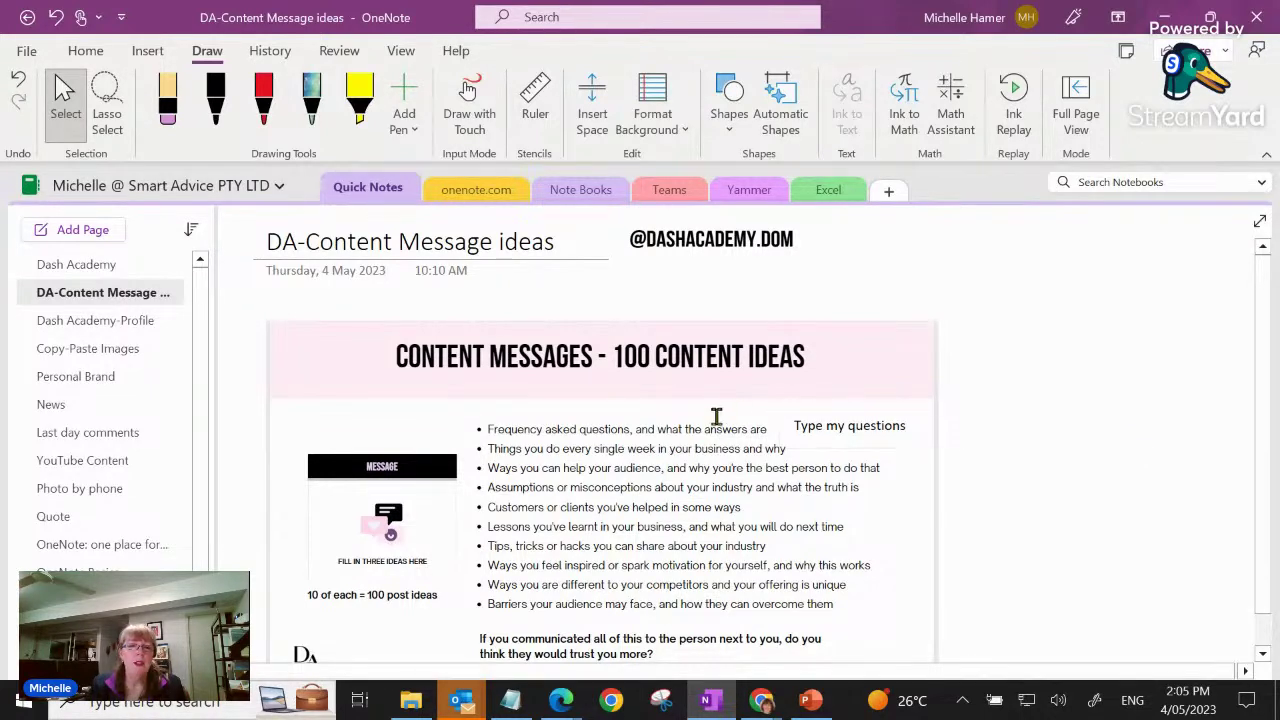
Turn off the background setting of the content ideas picture and set it as background again
right_click(522, 349)
mouse_move(762, 577)
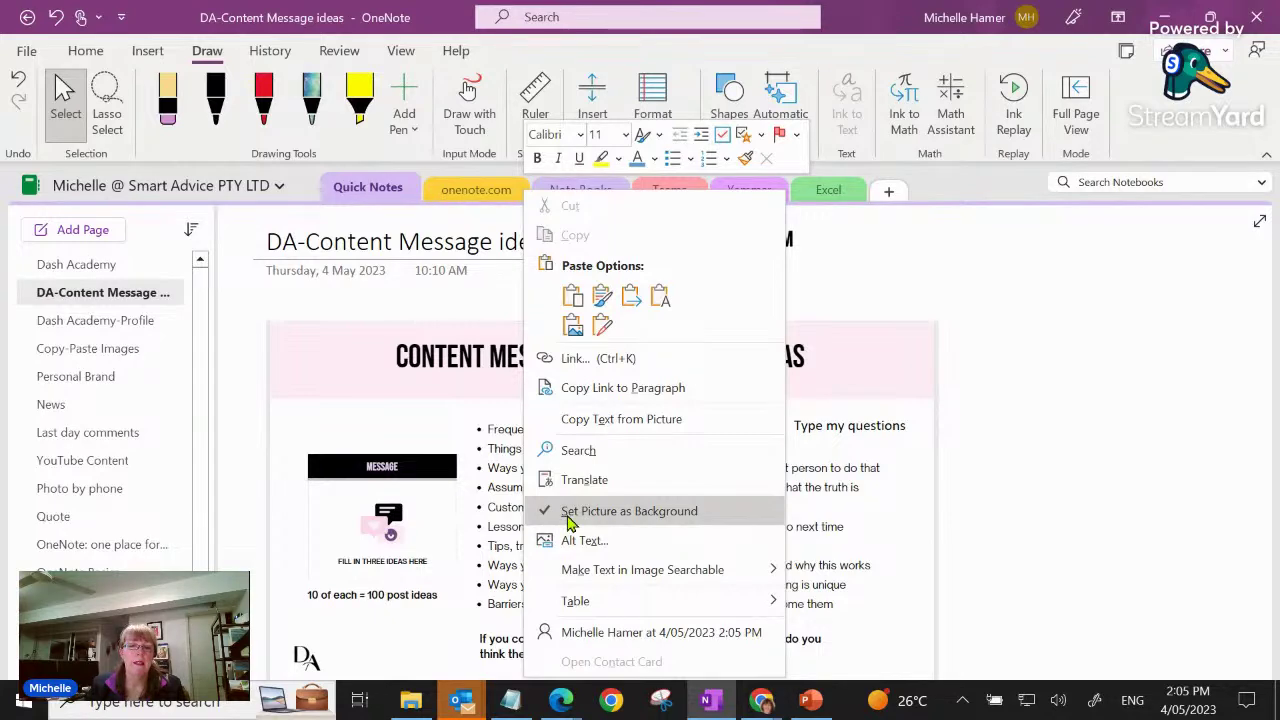
click(575, 512)
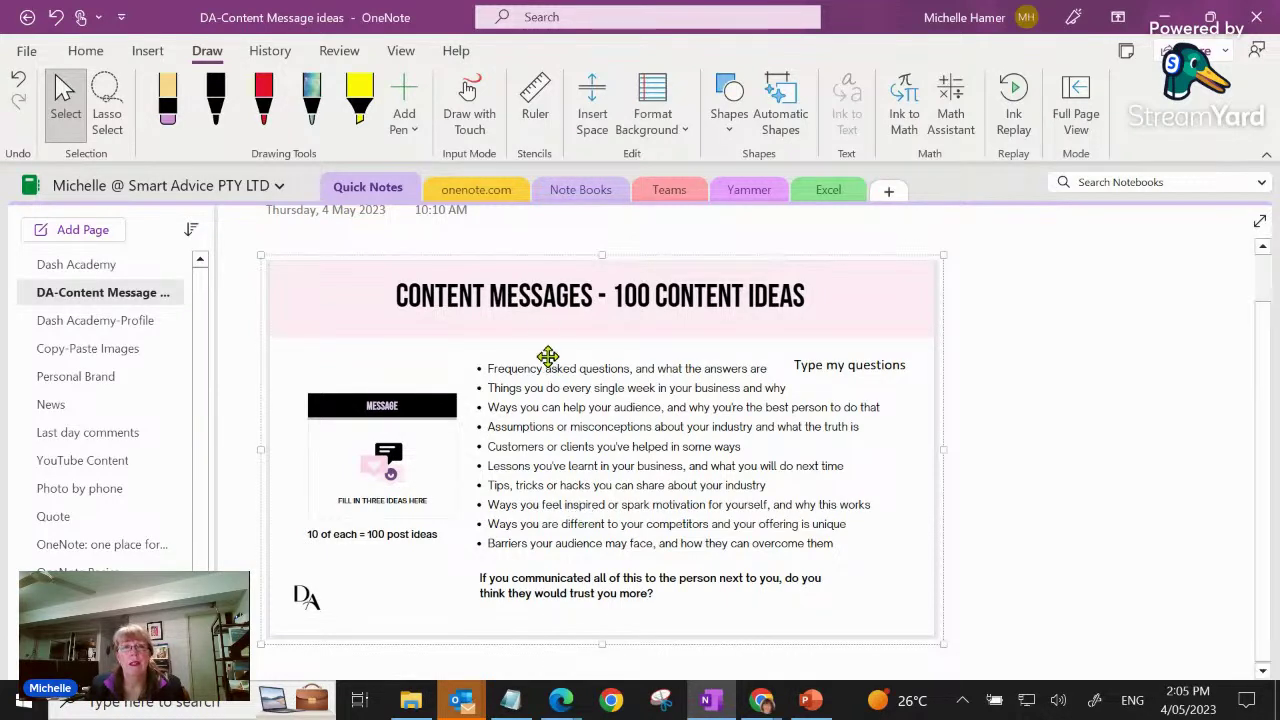
right_click(483, 301)
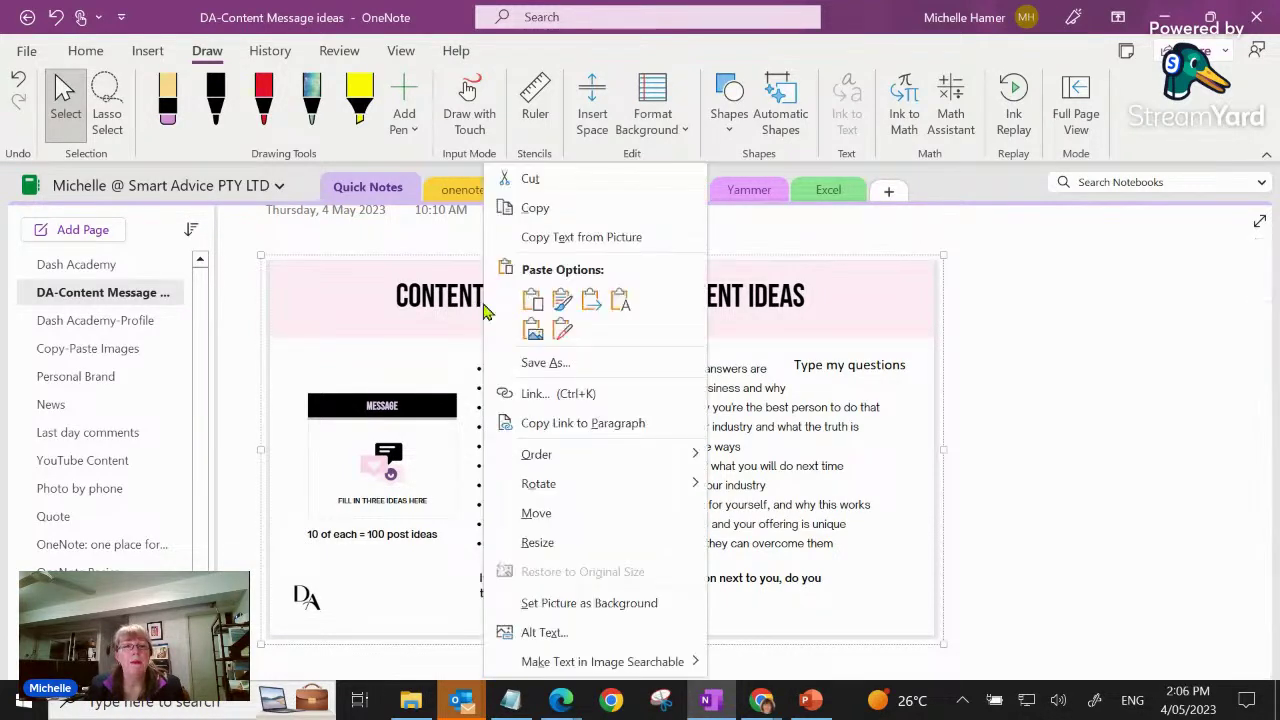
click(632, 605)
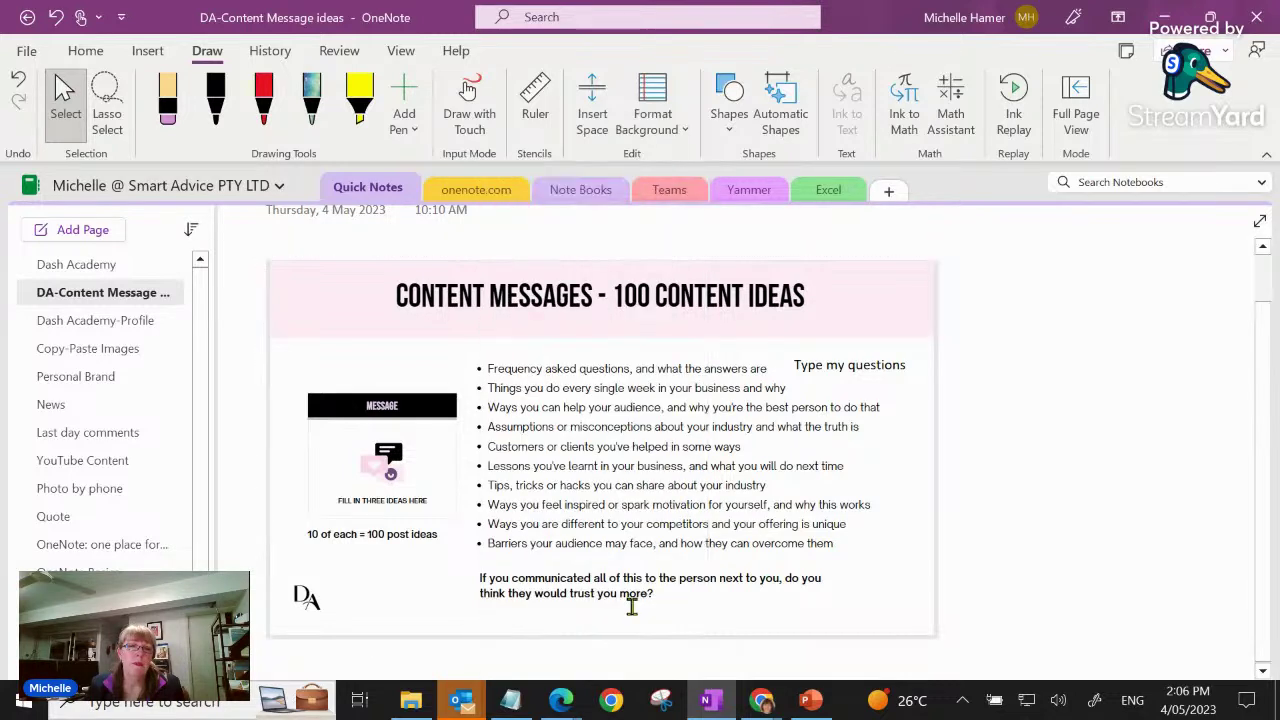
Move the "Type my questions" note slightly right and down, so it overlaps the picture's right edge near the second bullet
drag(836, 349, 908, 373)
click(1106, 389)
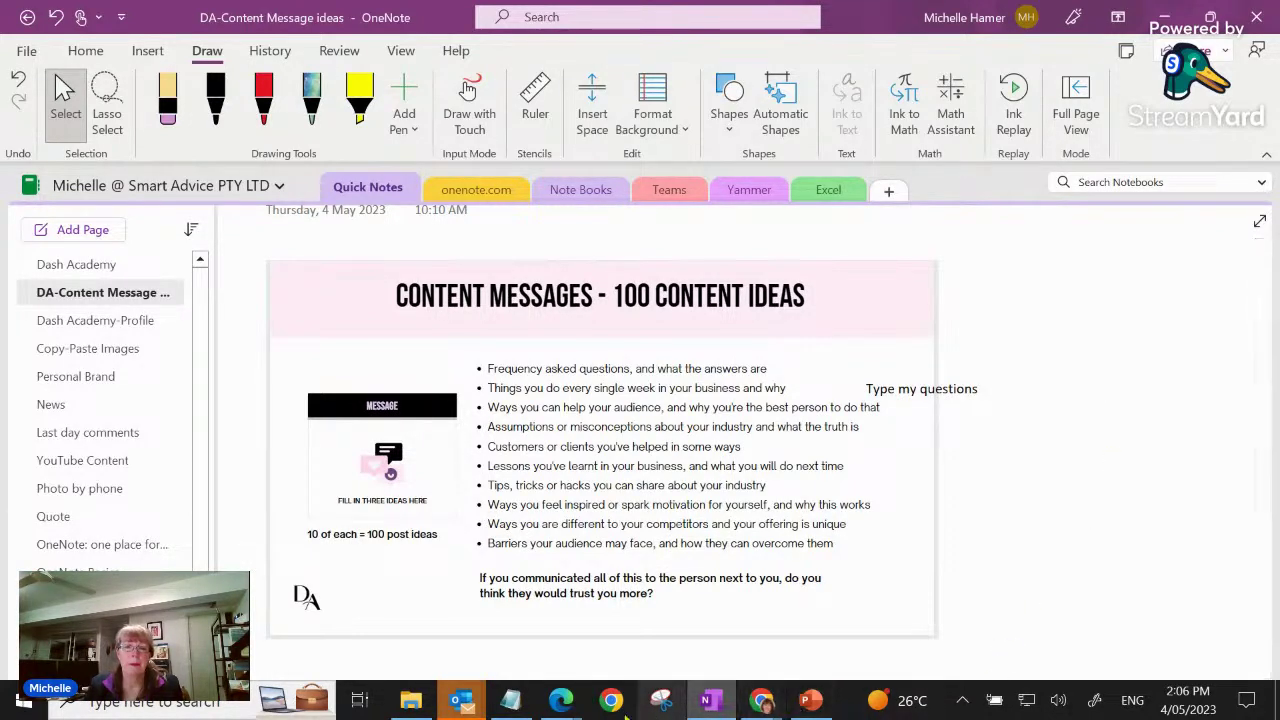
Switch to the PowerPoint slide show and advance from the "OneNote: Taking a Picture" slide to the Program slide
click(810, 700)
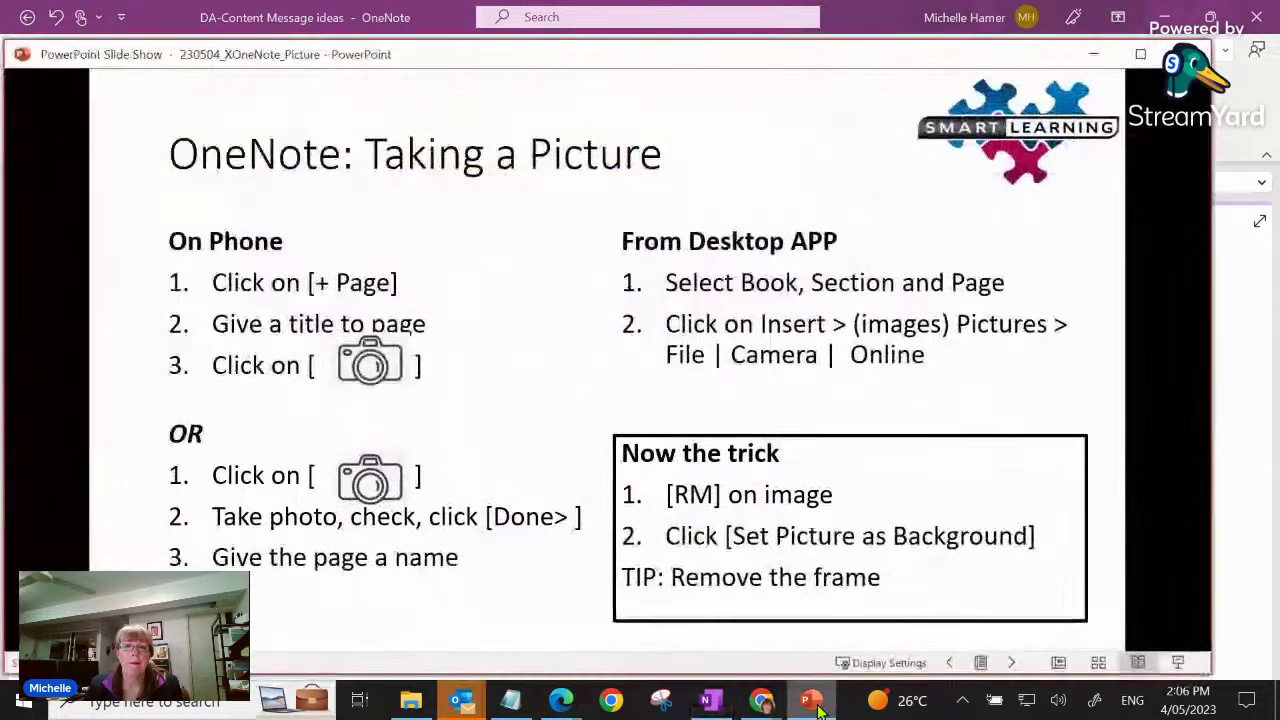
click(966, 575)
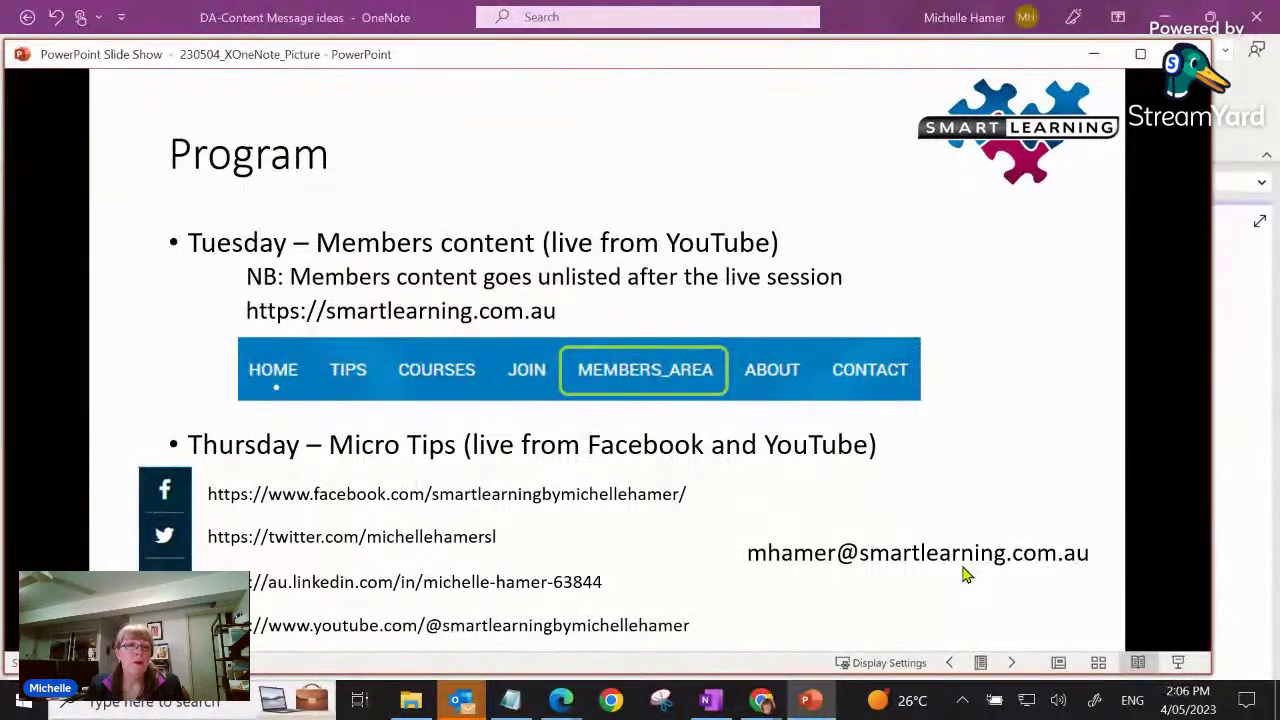